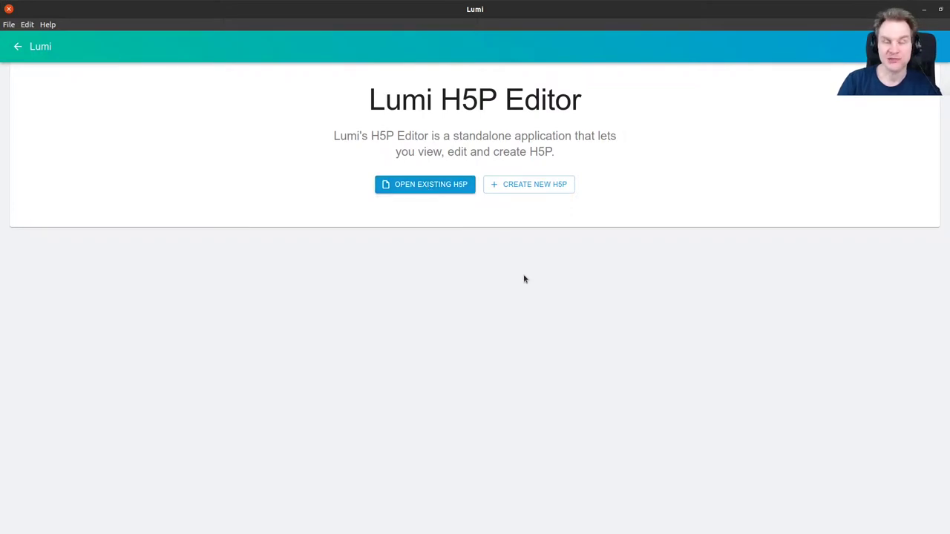
Create a new Multiple Choice content with the title "Titel" and the question "Frage"
click(540, 187)
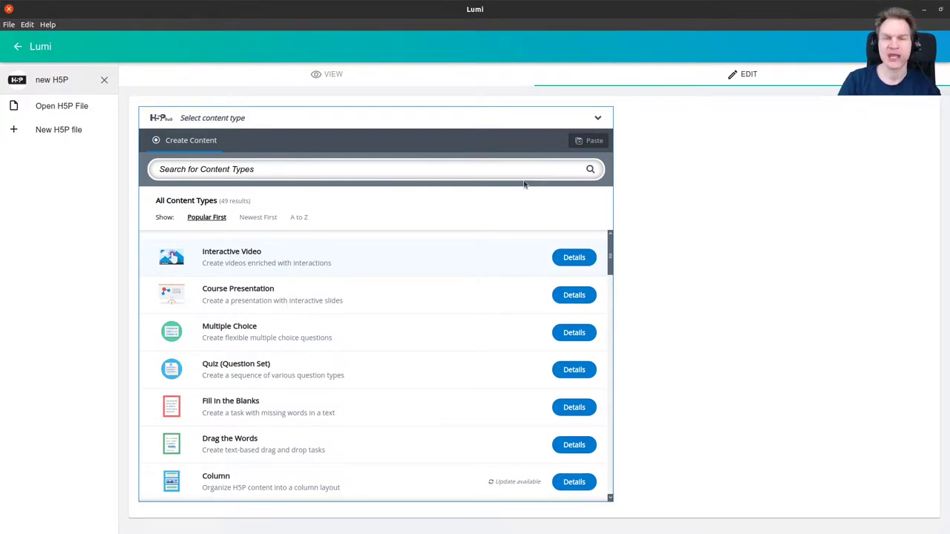
click(363, 329)
click(372, 225)
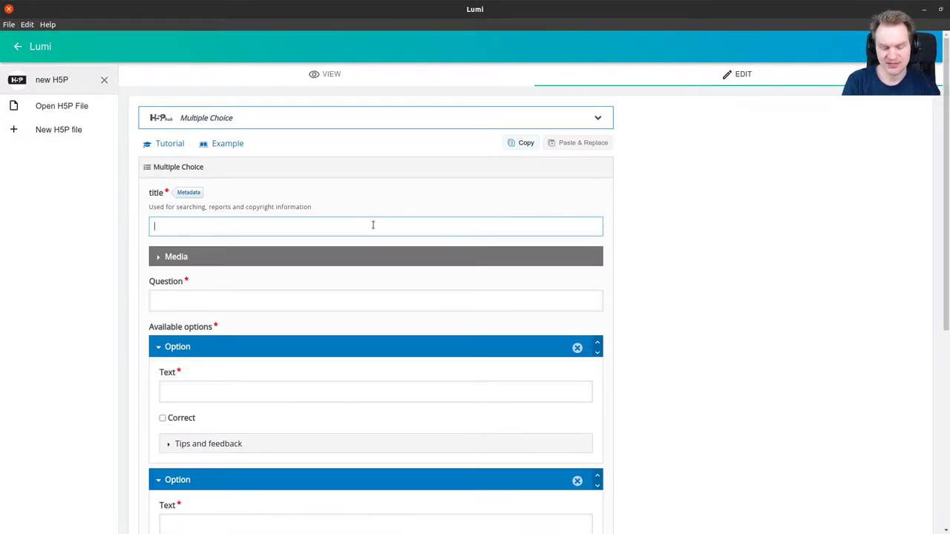
text(Titel)
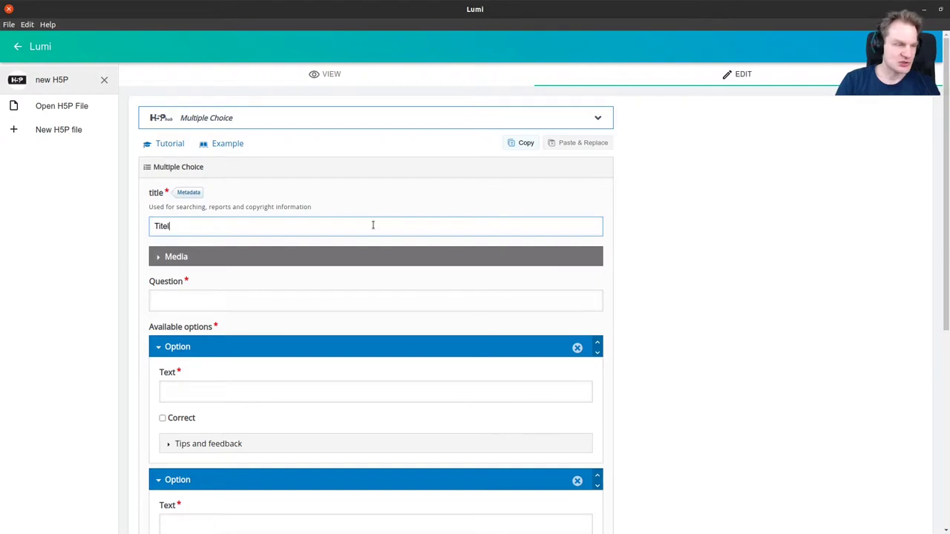
scroll(368, 235, down, 1)
scroll(367, 235, down, 1)
click(369, 275)
text(Frage)
Fill in the two answer options as A and B, and mark B as correct
scroll(370, 278, down, 1)
scroll(370, 278, down, 3)
click(380, 284)
text(A)
scroll(364, 303, down, 2)
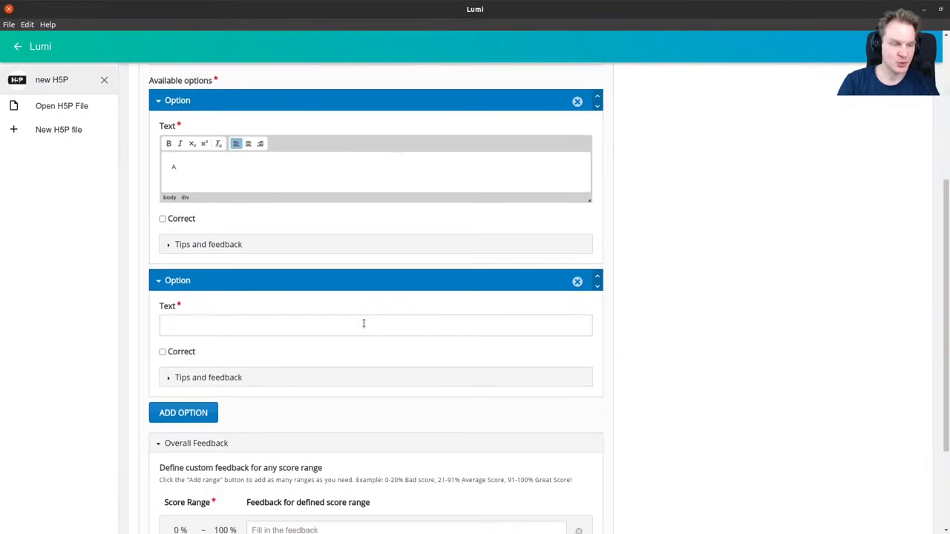
click(364, 324)
text(B)
click(187, 353)
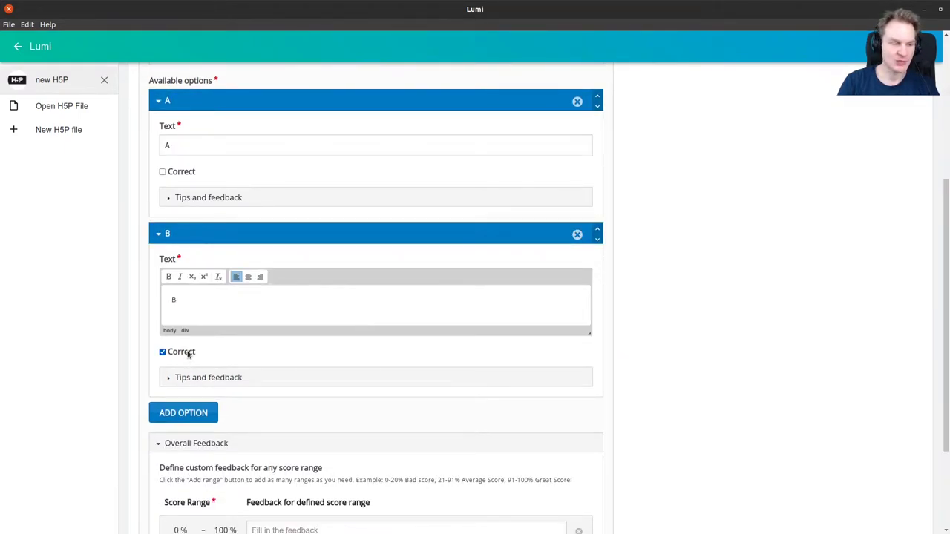
Preview the question, check answer A, and retry with answer B
scroll(723, 185, up, 6)
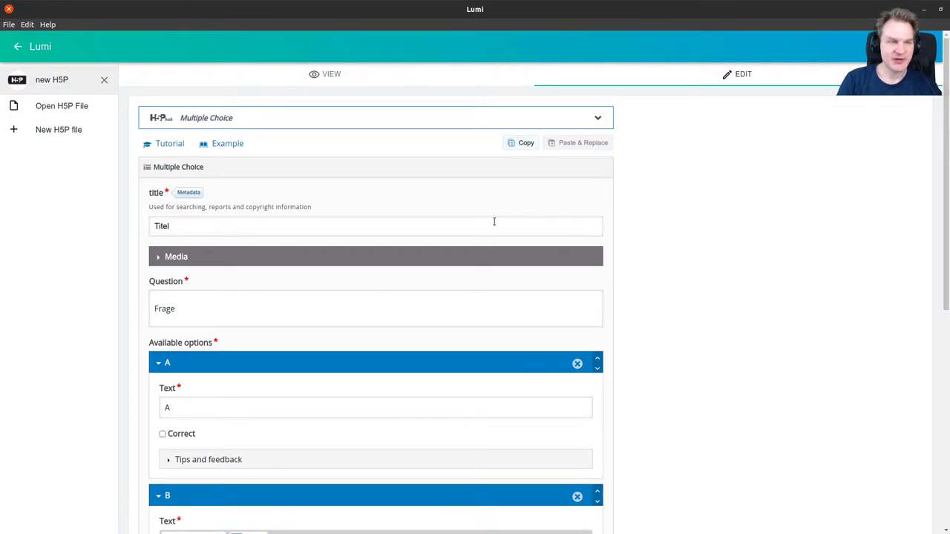
click(312, 75)
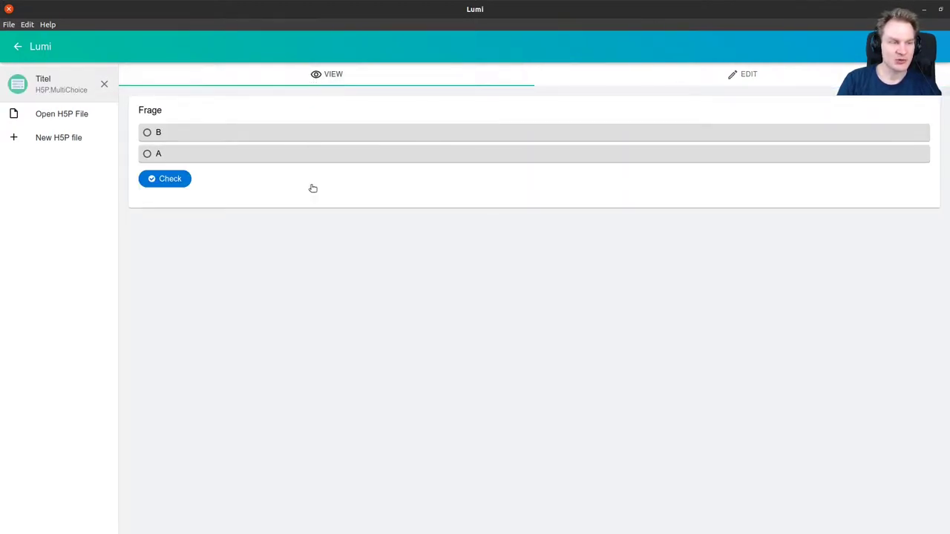
click(248, 157)
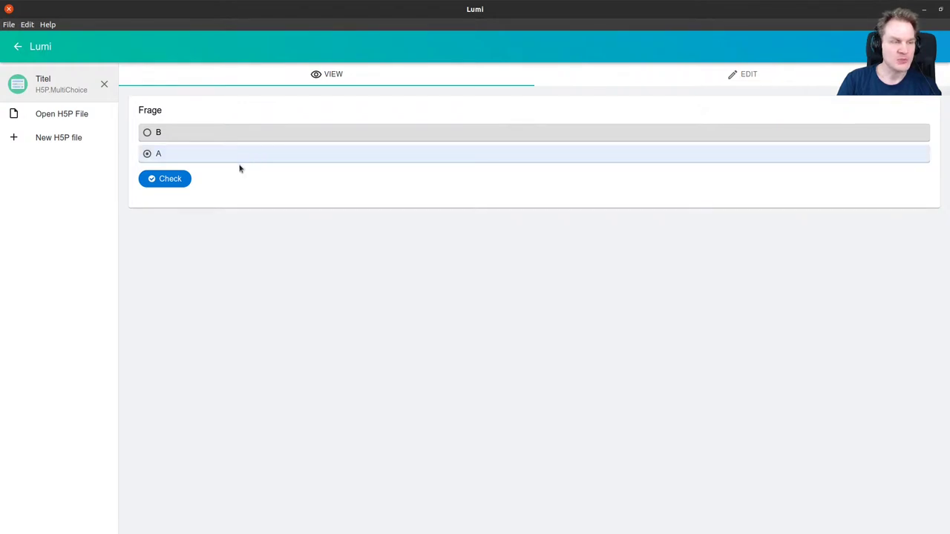
click(170, 180)
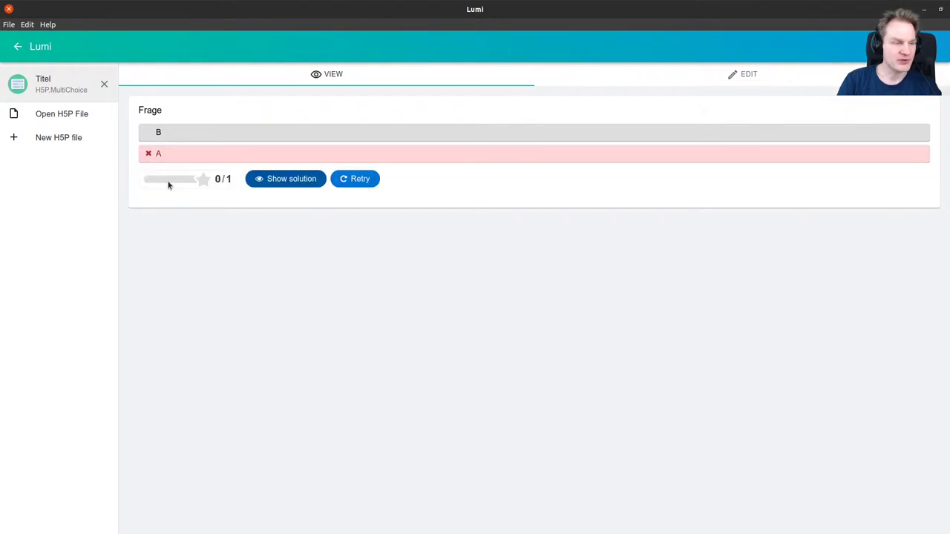
click(347, 179)
click(207, 153)
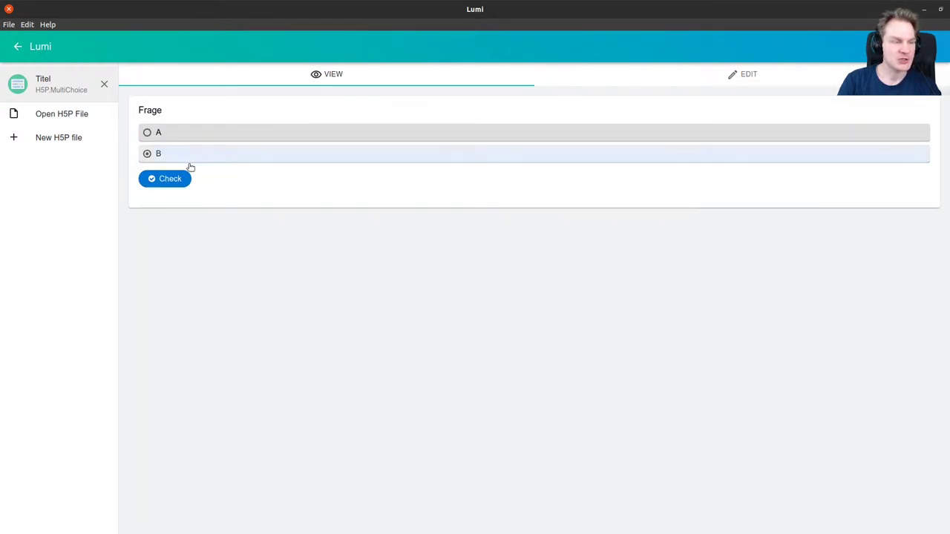
click(164, 179)
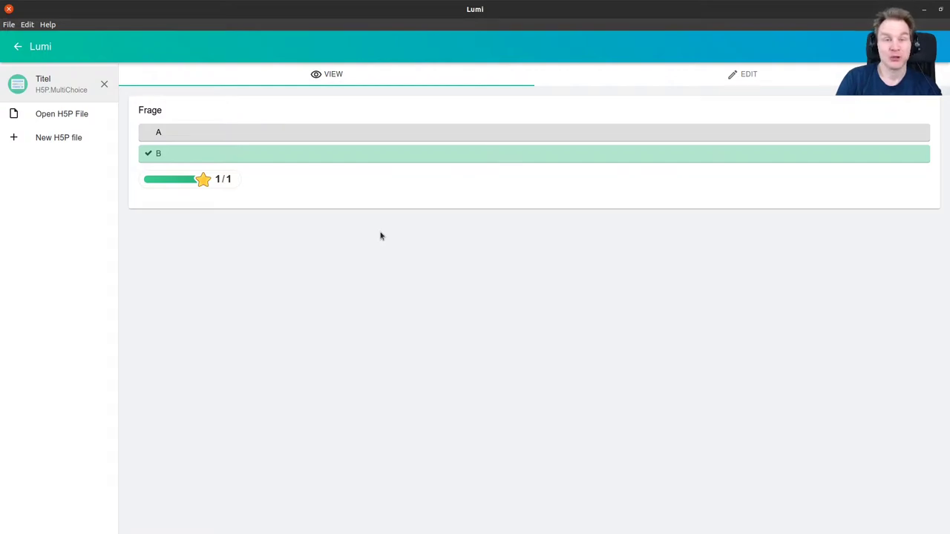
Save the multiple choice content to the Desktop as mc.h5p
click(10, 25)
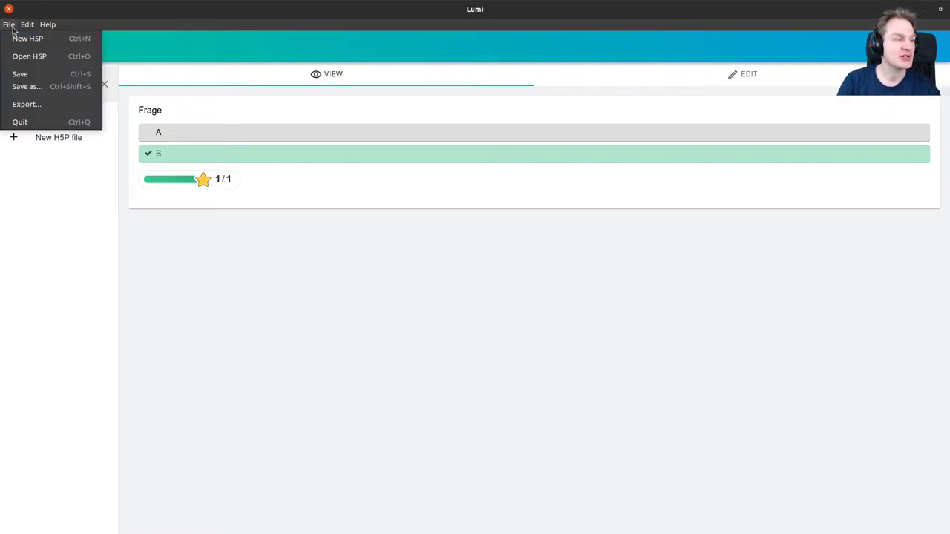
click(31, 77)
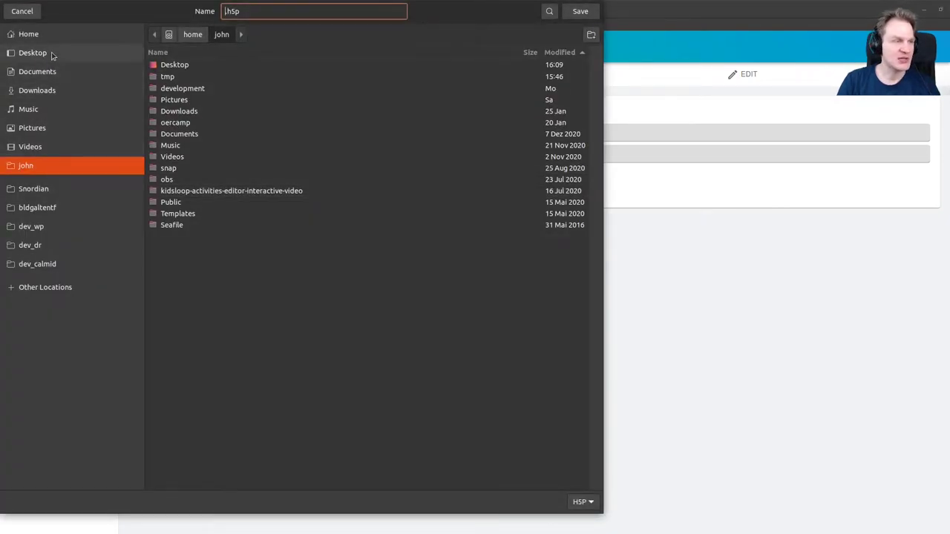
click(55, 53)
click(271, 6)
text(mc.h5p)
click(580, 11)
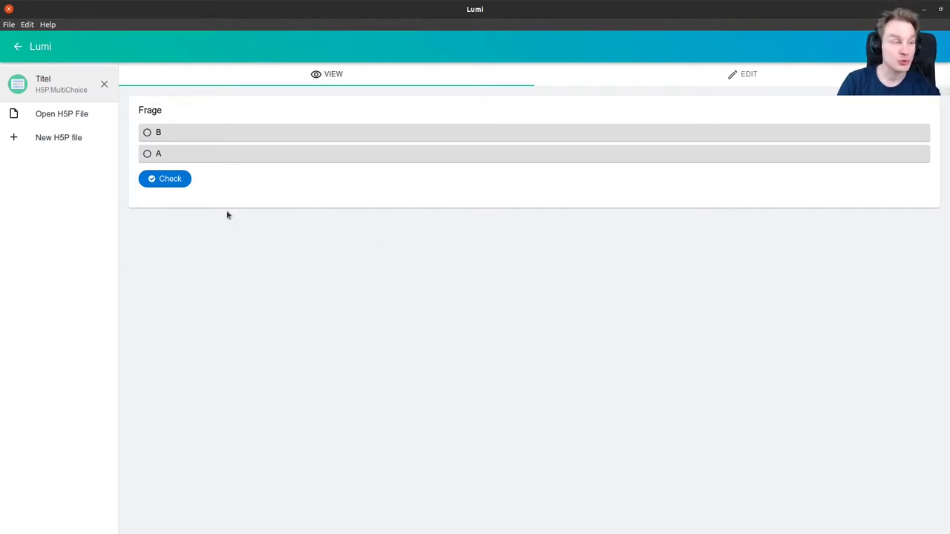
Close the multiple choice content and re-enter the H5P Editor from the Lumi start page
click(103, 87)
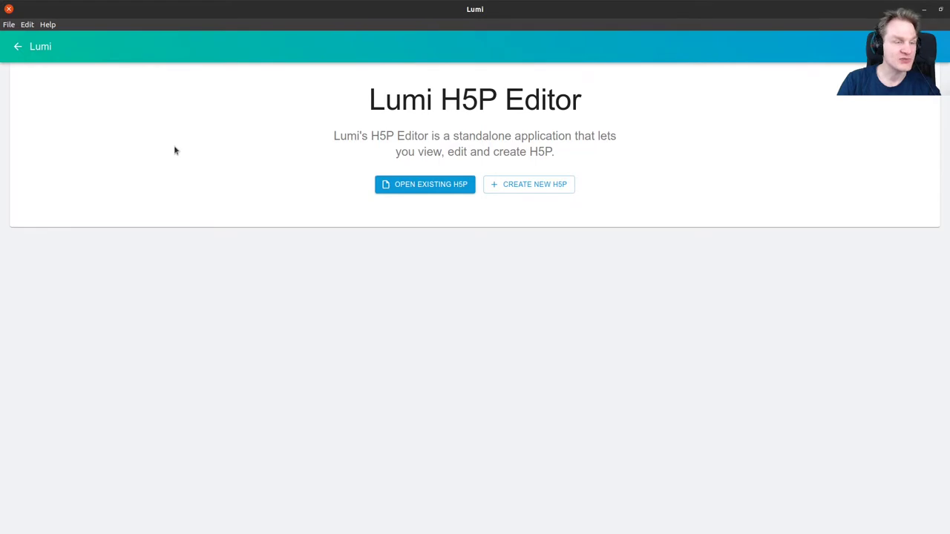
click(18, 46)
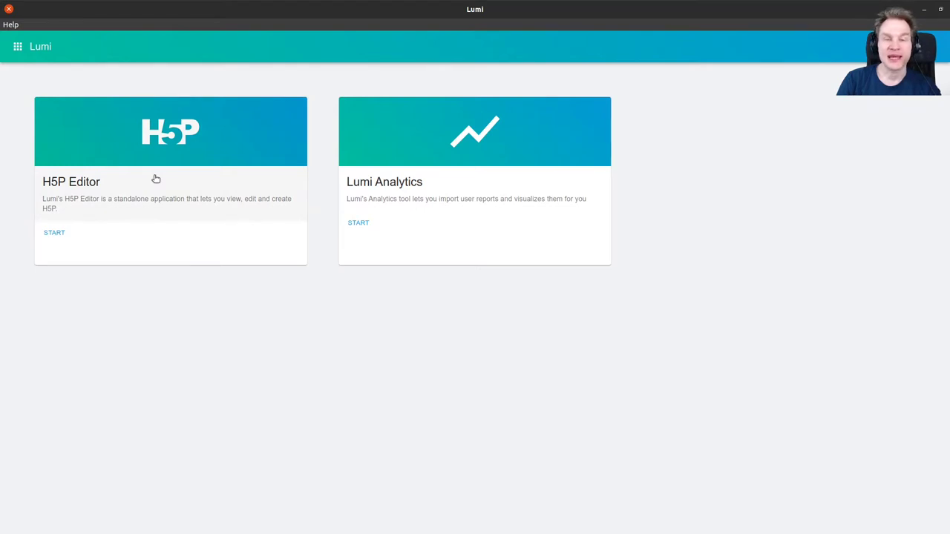
click(141, 191)
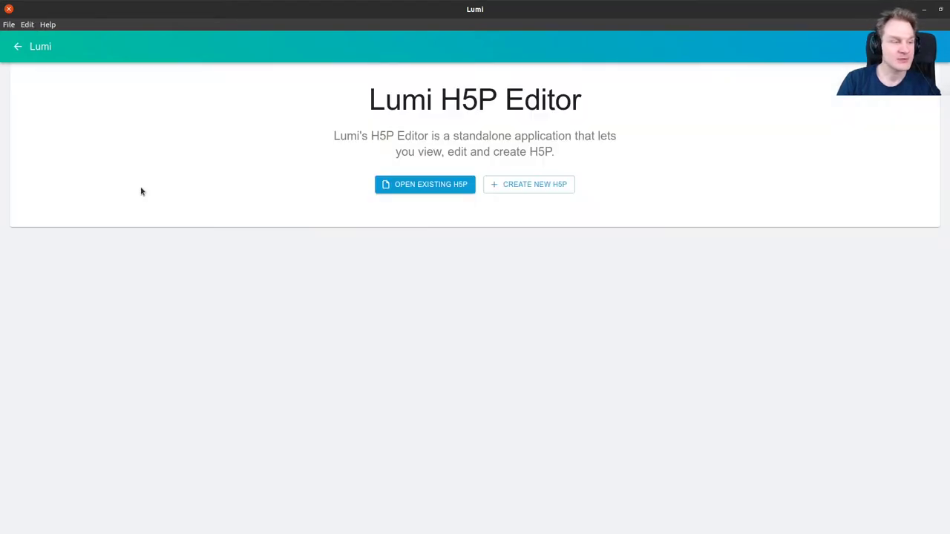
Open the existing file mc.h5p from the Desktop
click(432, 186)
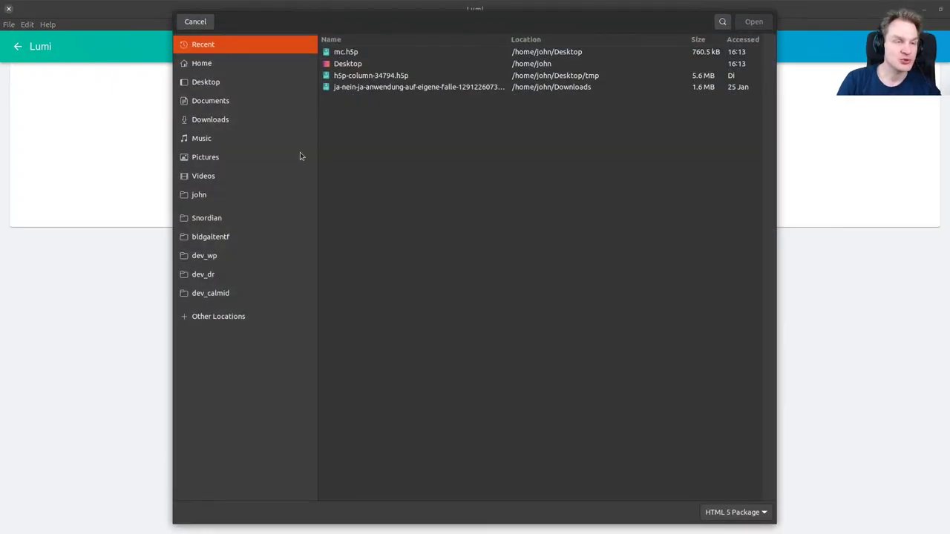
click(207, 81)
click(334, 87)
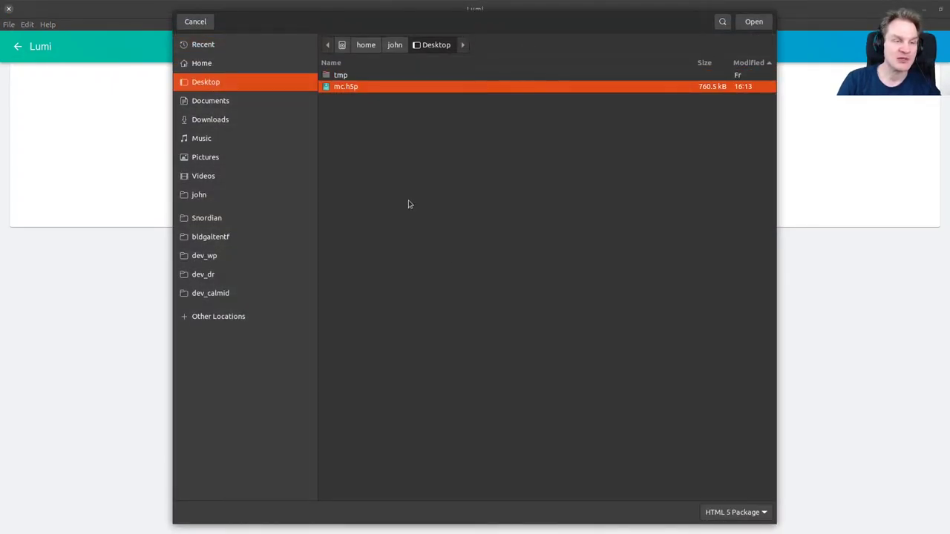
click(754, 22)
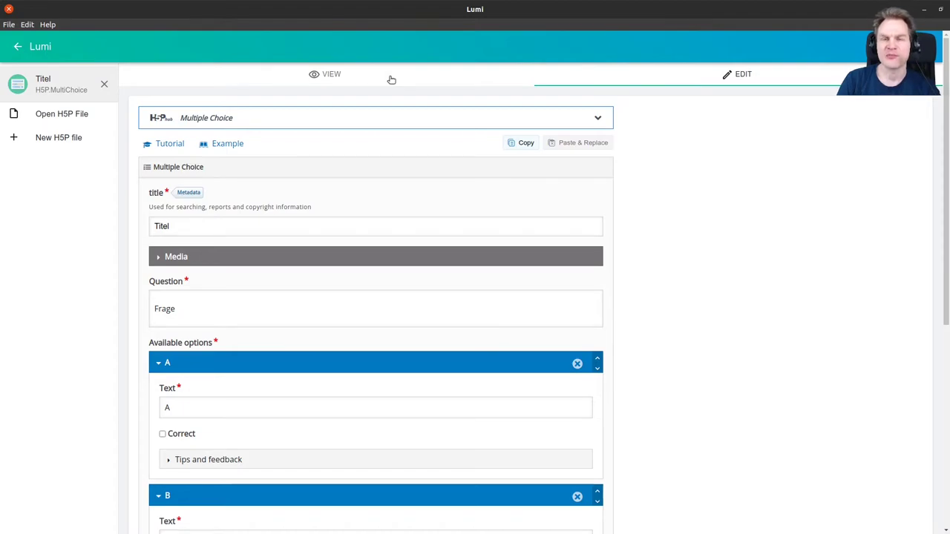
Preview the reopened question, check answer A, and look at its editing form before returning to the preview
click(363, 77)
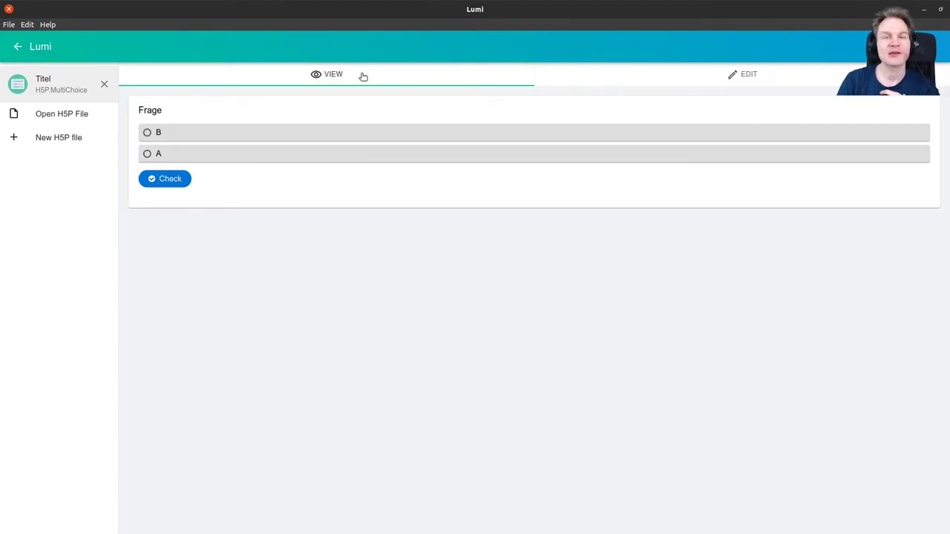
click(253, 158)
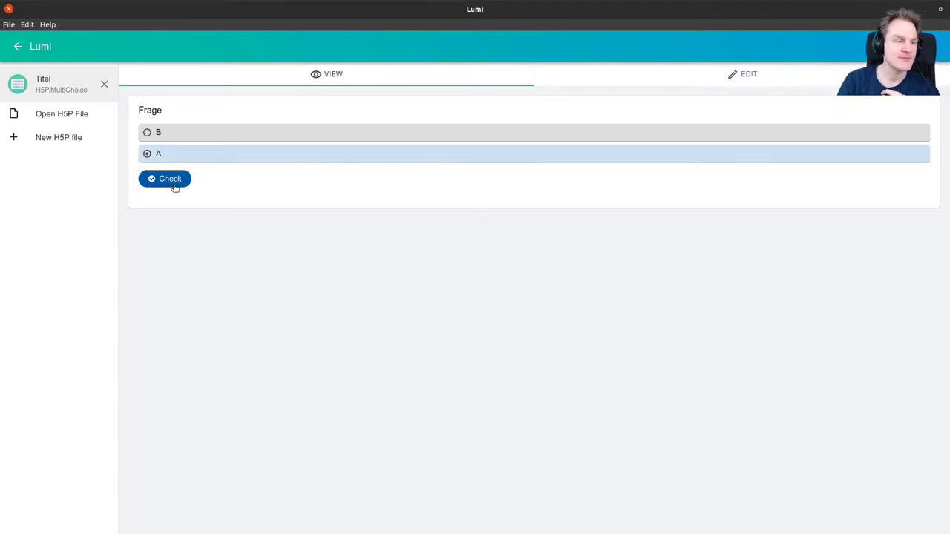
click(176, 183)
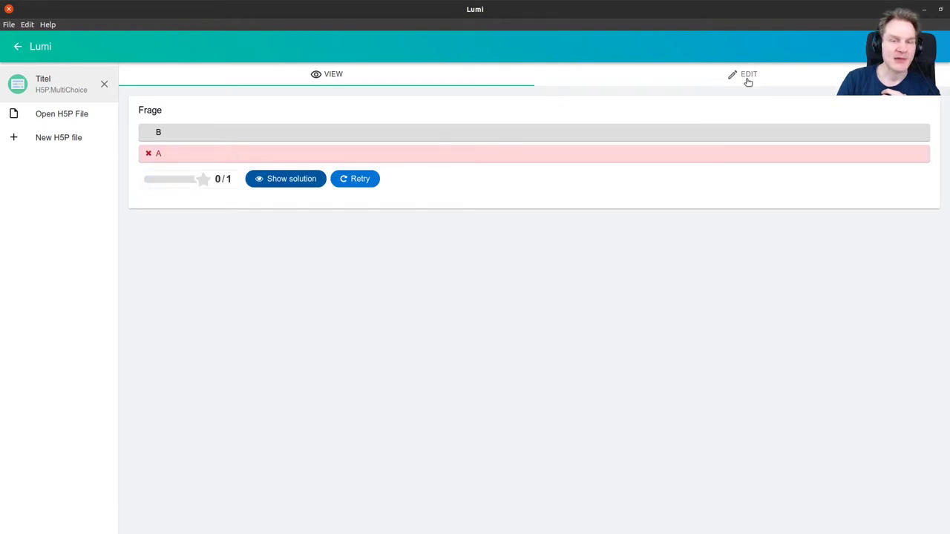
click(748, 78)
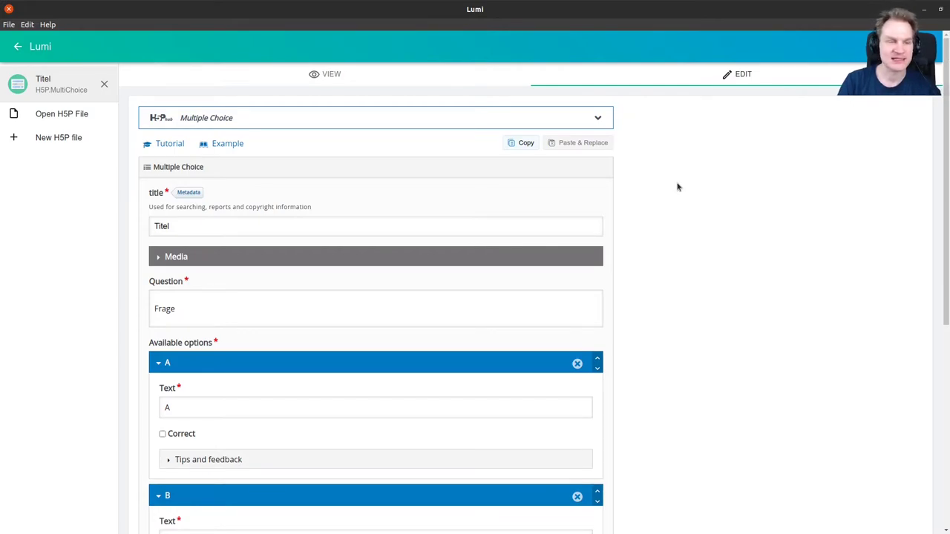
click(338, 75)
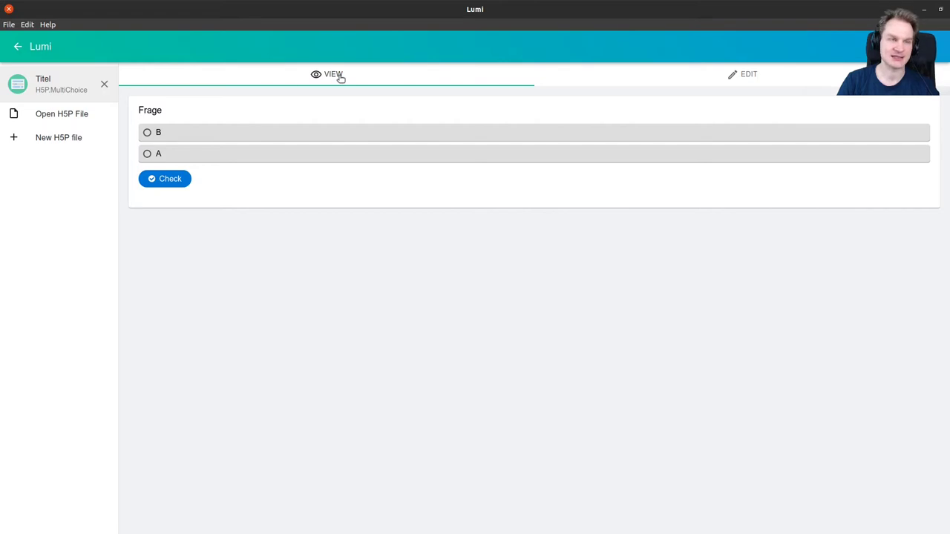
Export the content as HTML with inline resources, without the Lumi reporter, to the Desktop as mc.html
click(9, 26)
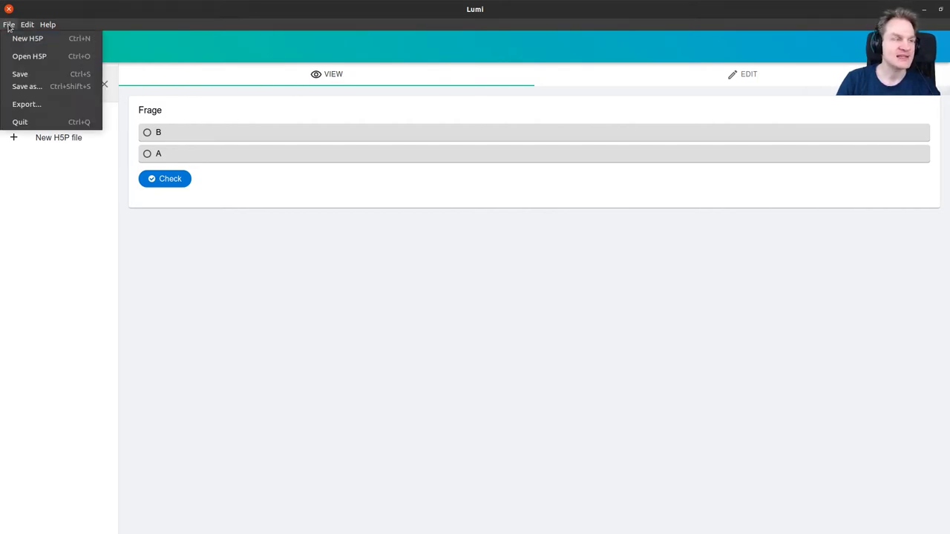
click(27, 105)
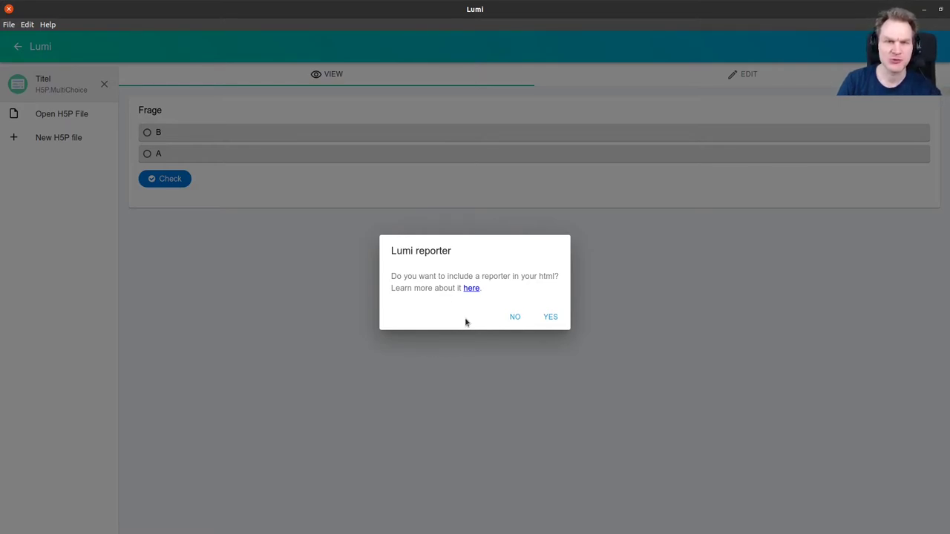
click(515, 318)
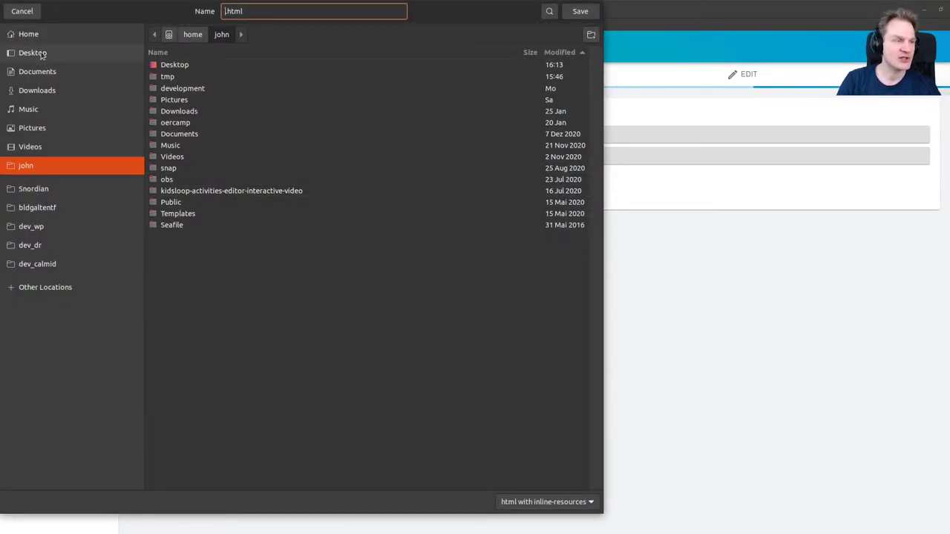
click(33, 53)
click(226, 15)
text(my)
key(Return)
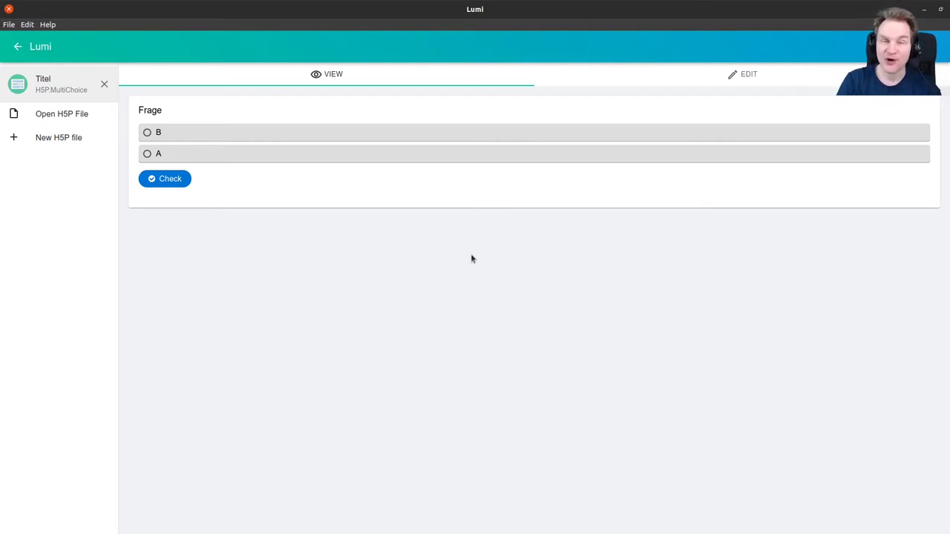
Open mc.html from the desktop in the browser, check answer A, and close the page
click(925, 10)
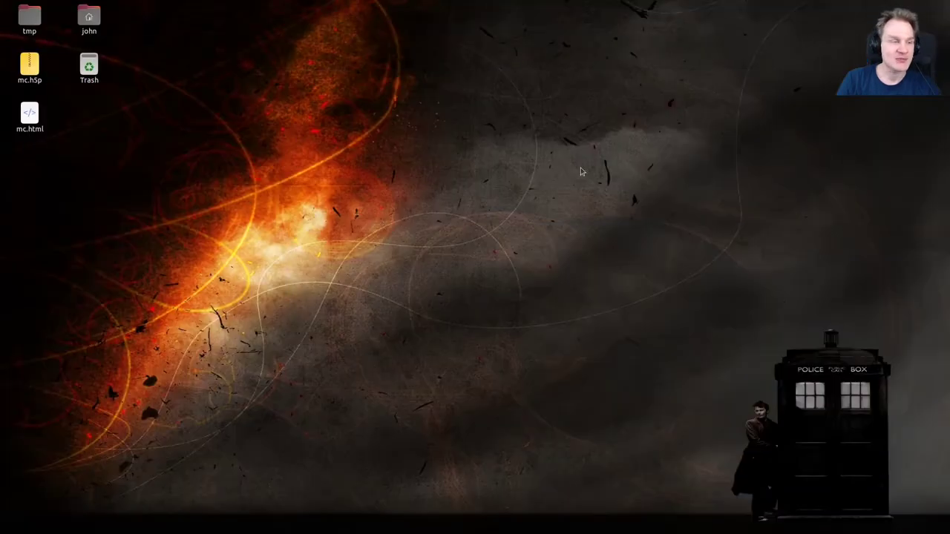
double_click(32, 114)
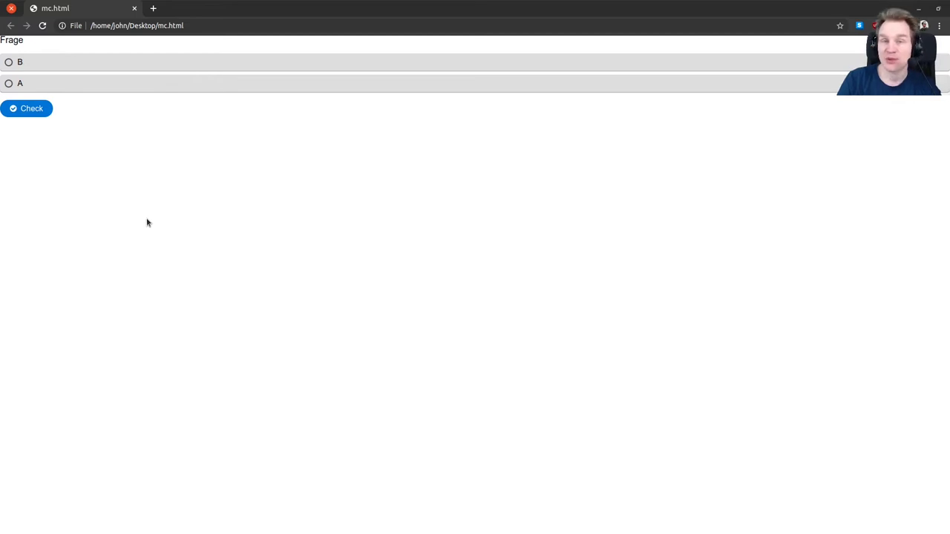
click(79, 87)
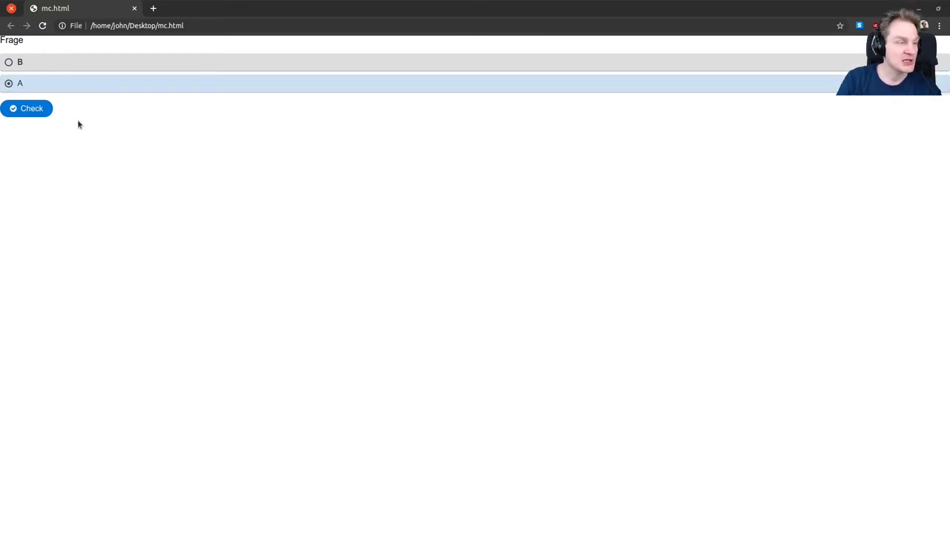
click(37, 109)
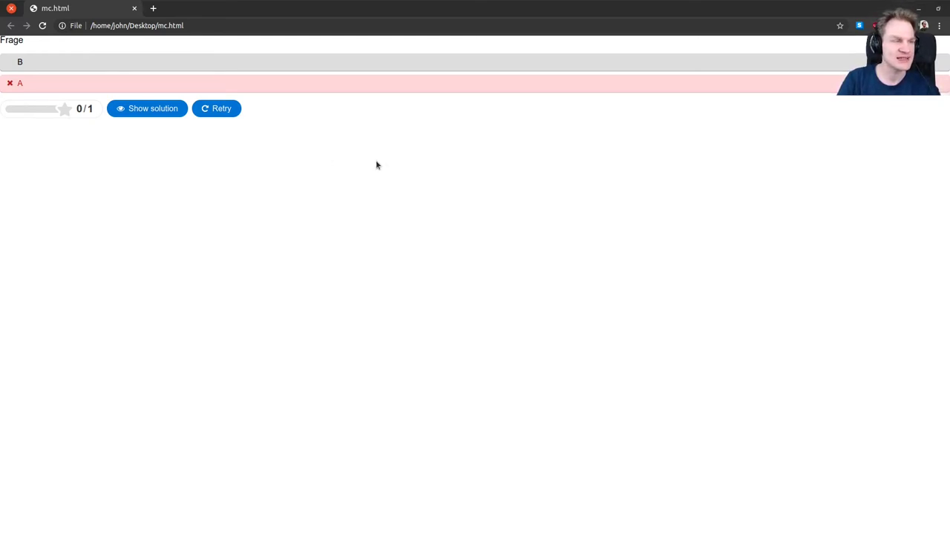
click(135, 9)
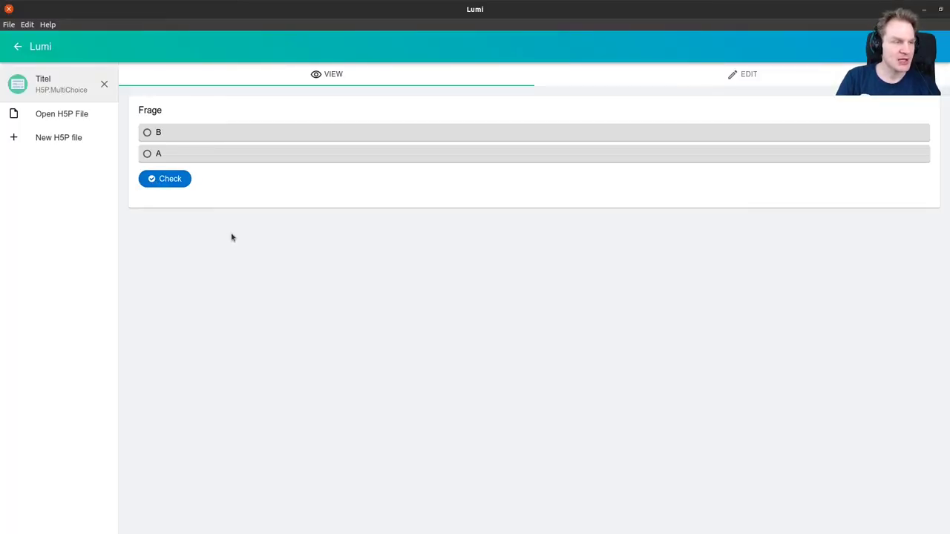
Export the content as HTML with inline resources, including the Lumi reporter, to the Desktop as mc2.html
click(10, 25)
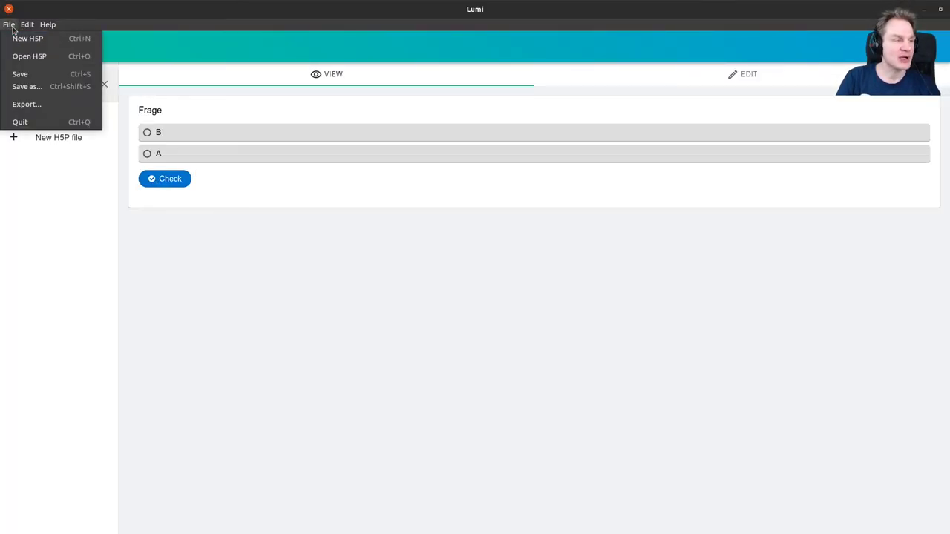
click(27, 104)
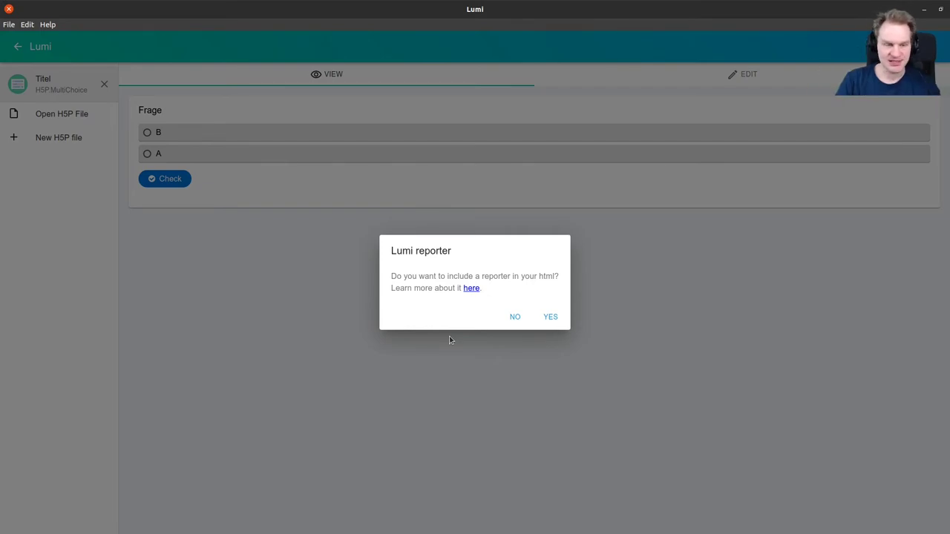
click(551, 318)
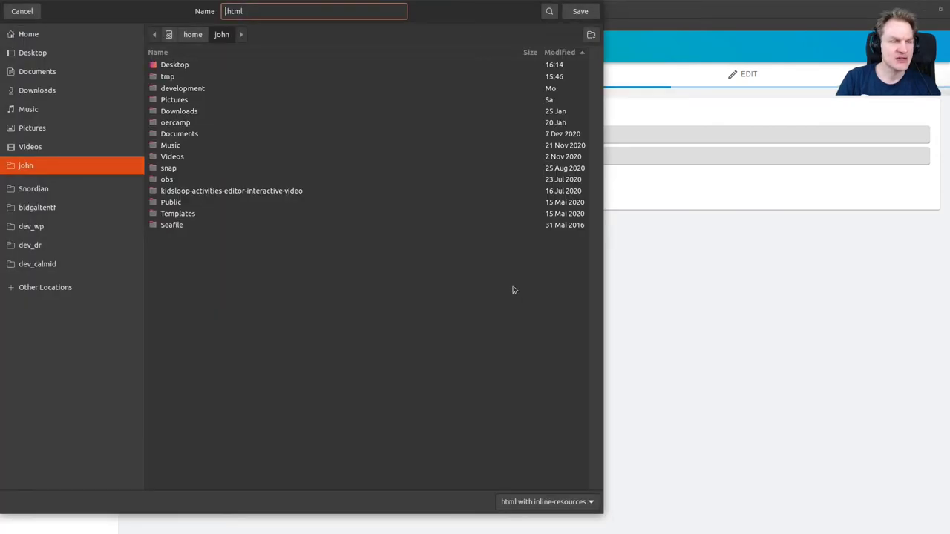
click(59, 61)
click(245, 11)
key(Home)
text(mc2)
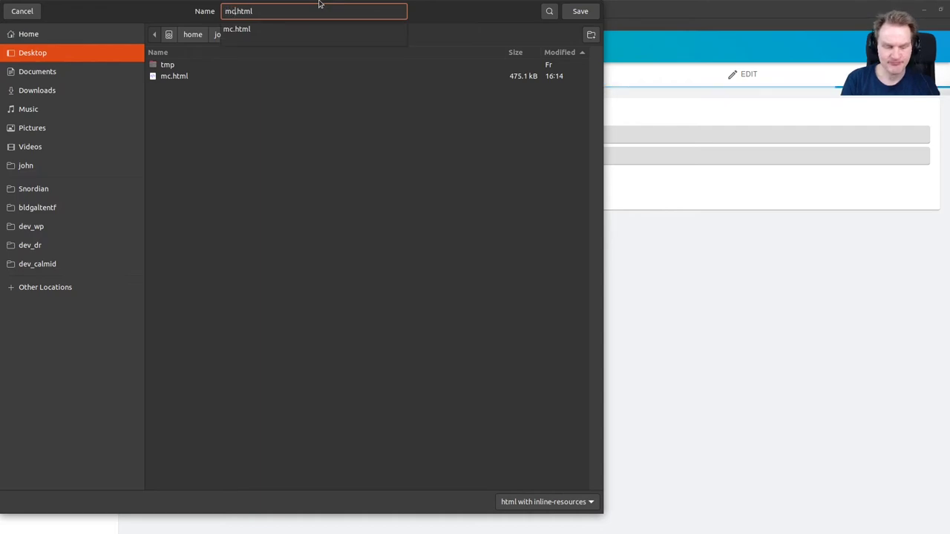
key(Return)
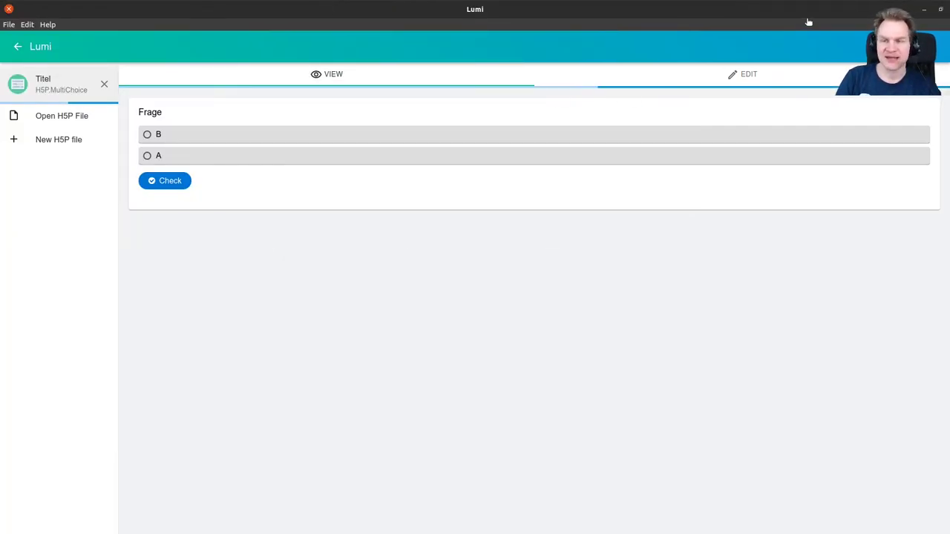
Open mc2.html from the desktop in the browser, select answer A, and check it
click(924, 9)
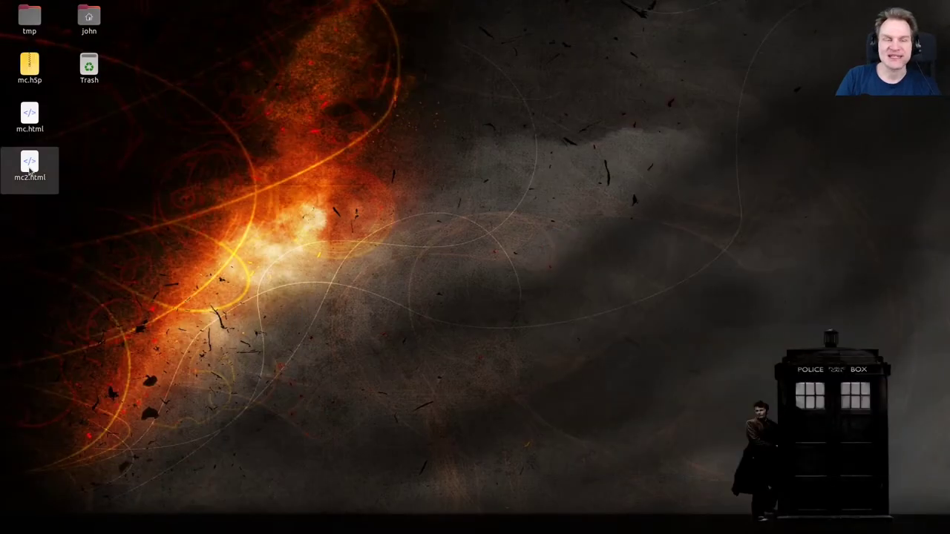
double_click(31, 164)
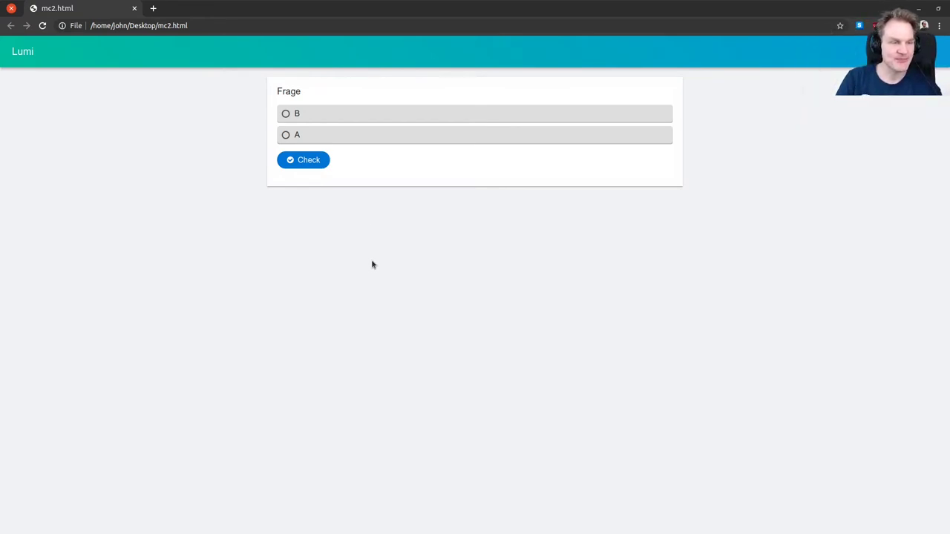
click(377, 136)
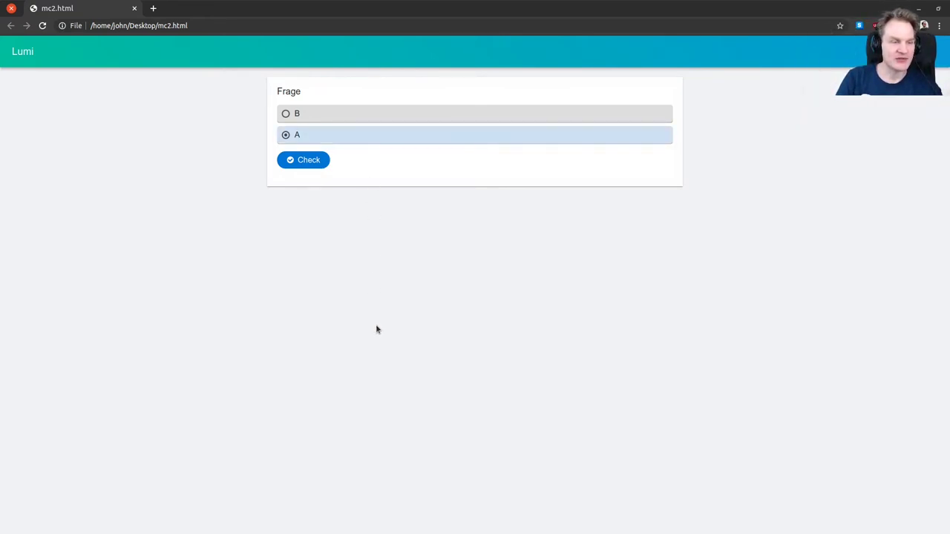
click(314, 163)
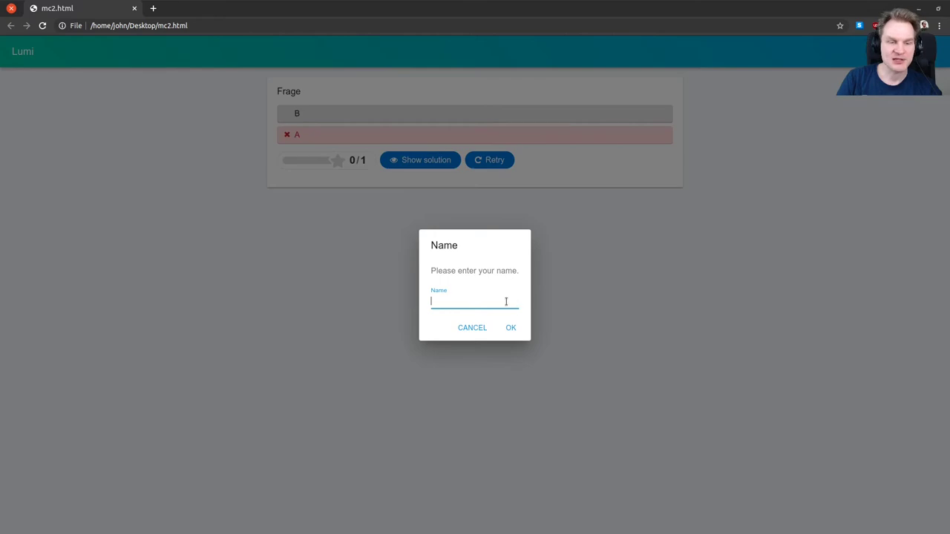
Enter the student's name for the report, save the .lumi report file to the Desktop, and close the page
text(Oliver)
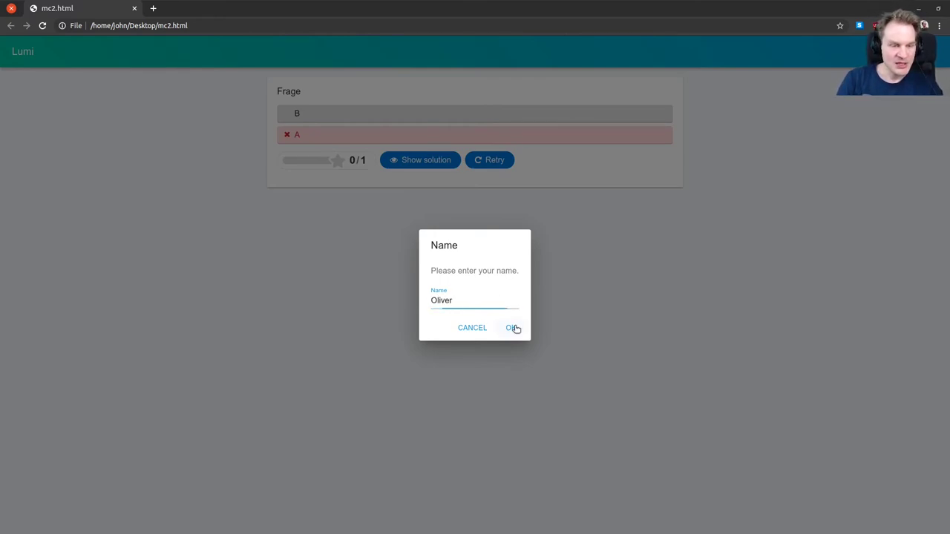
click(513, 328)
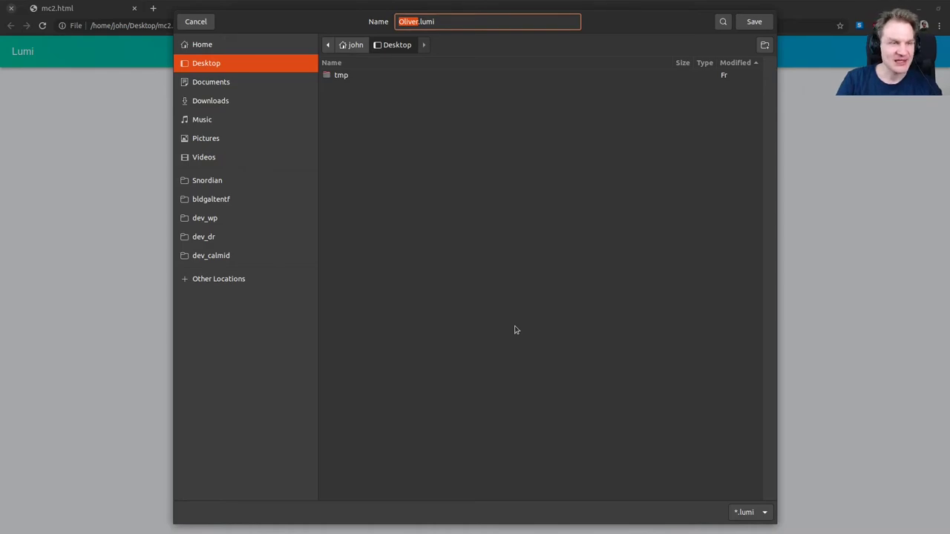
click(754, 22)
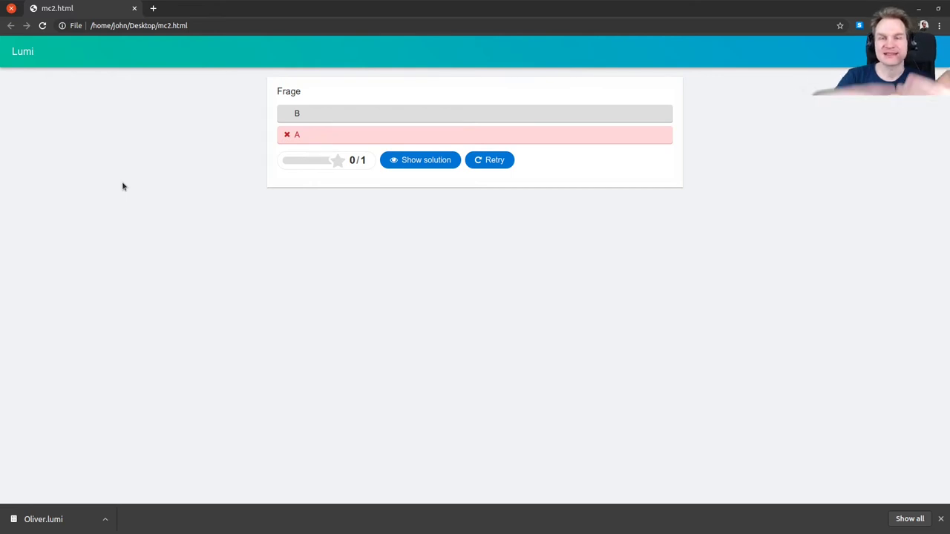
click(134, 9)
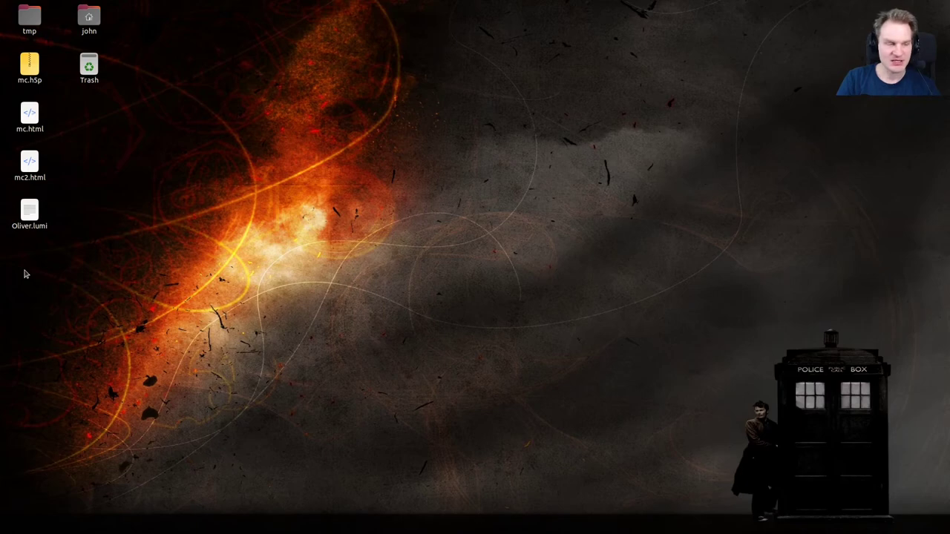
Switch back to Lumi and import the student's .lumi report from the Desktop into Lumi Analytics
key(alt+Tab)
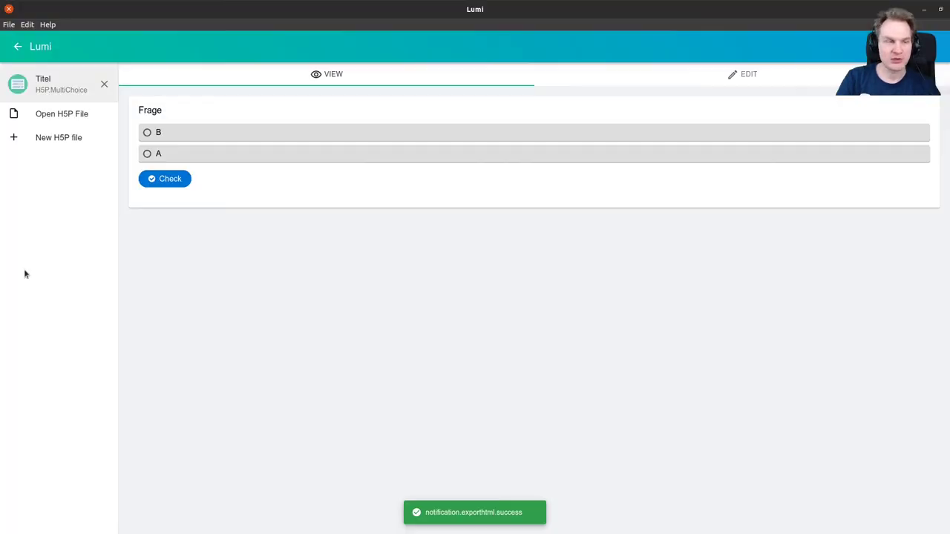
click(19, 47)
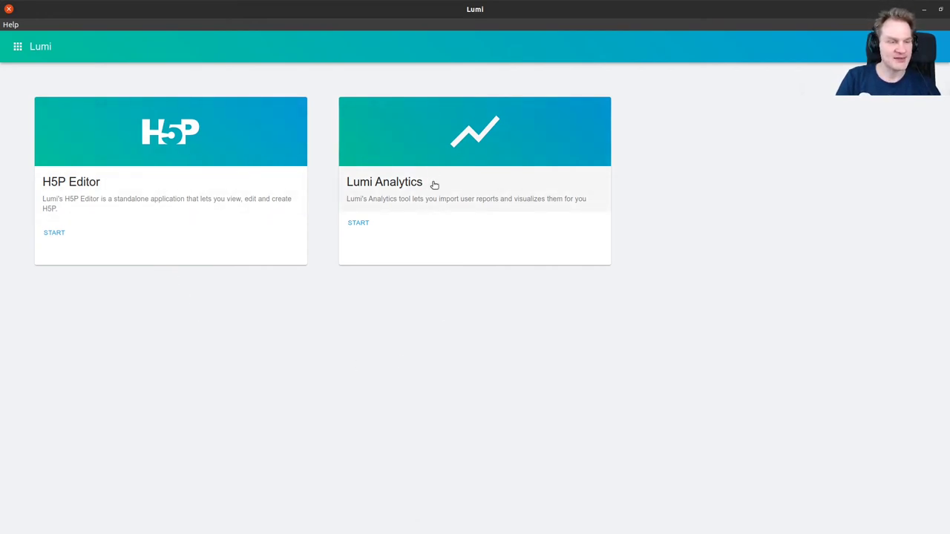
click(434, 185)
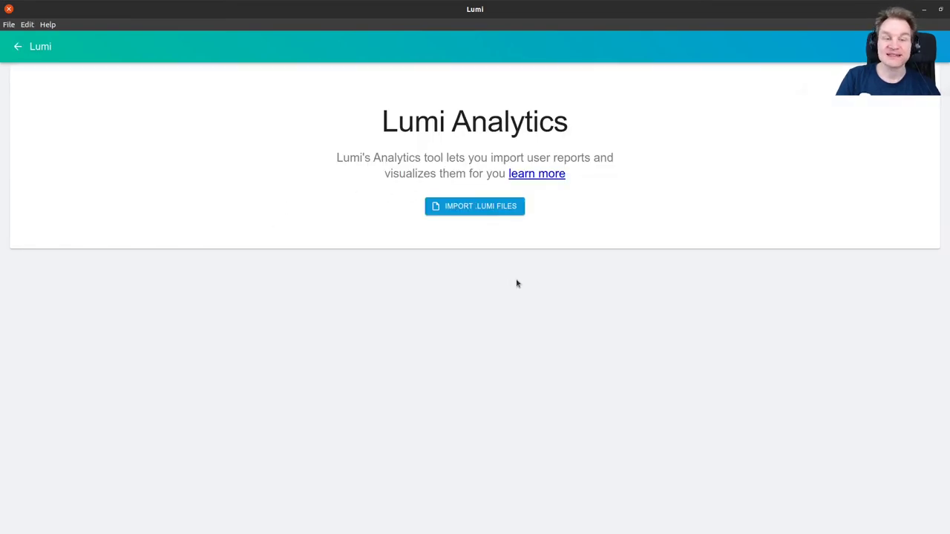
click(496, 208)
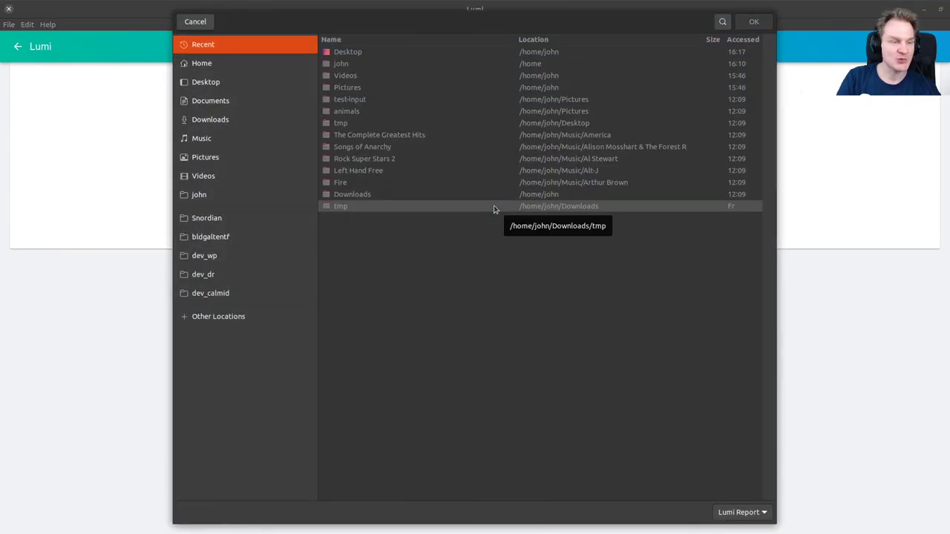
click(211, 83)
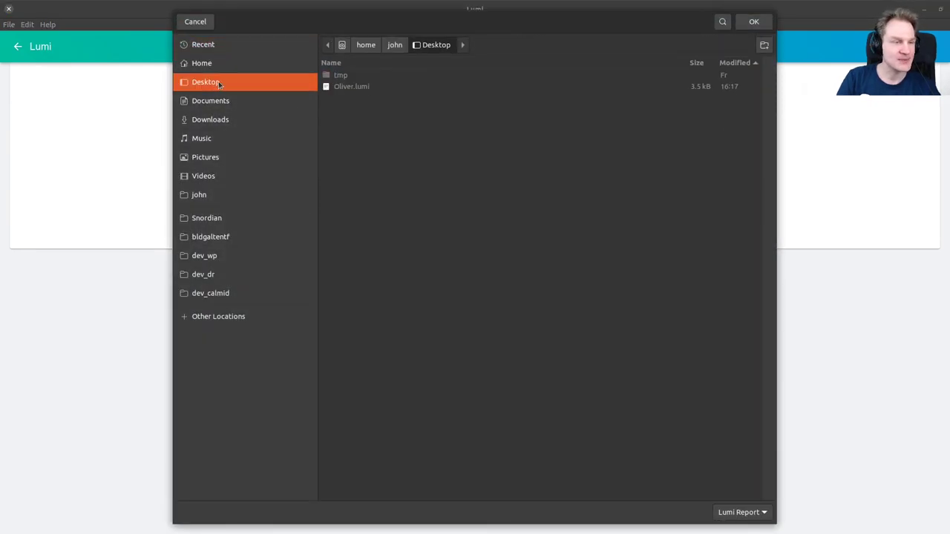
click(367, 88)
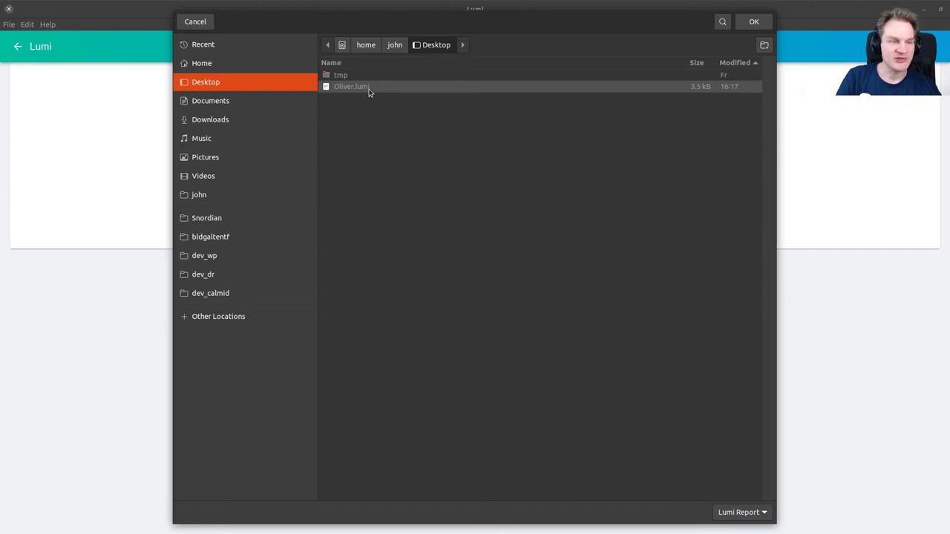
click(754, 22)
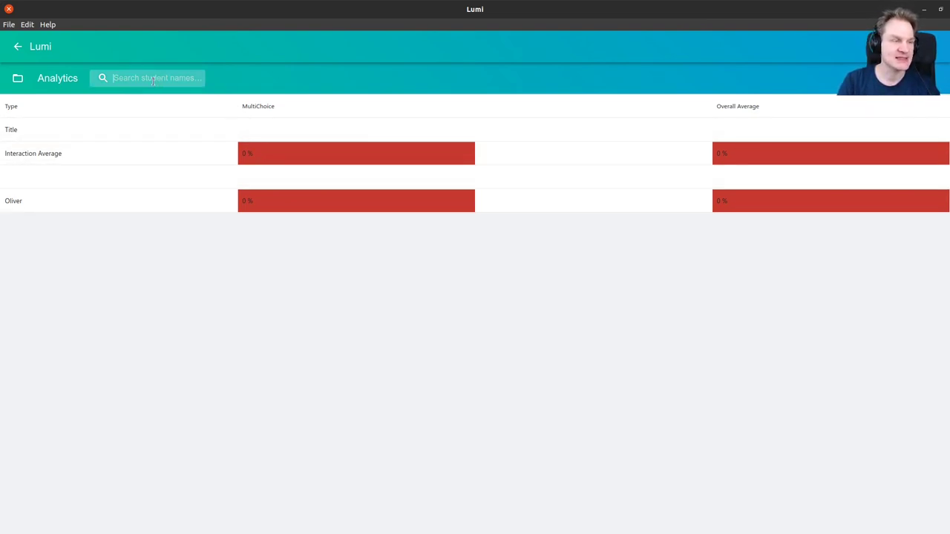
Search the analytics results for the student's name, and clear the search
text(O)
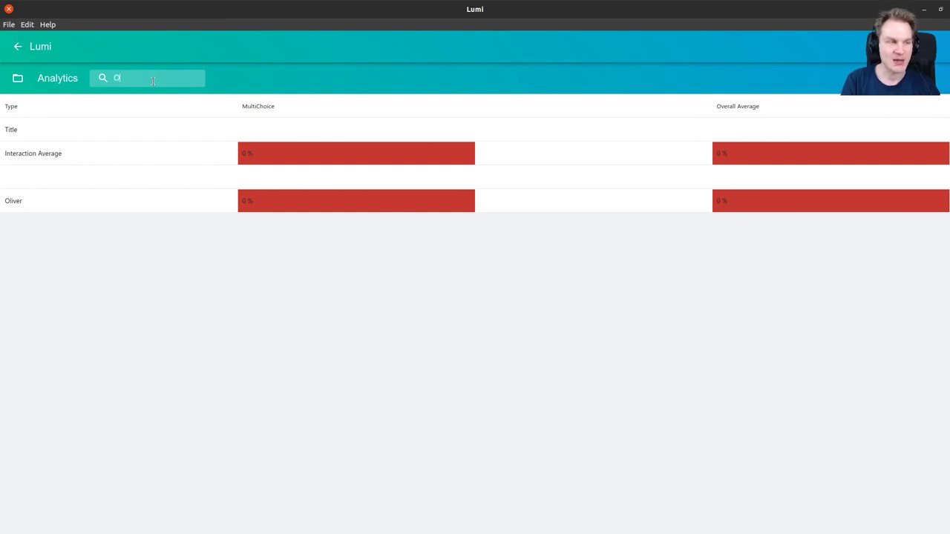
text(liver)
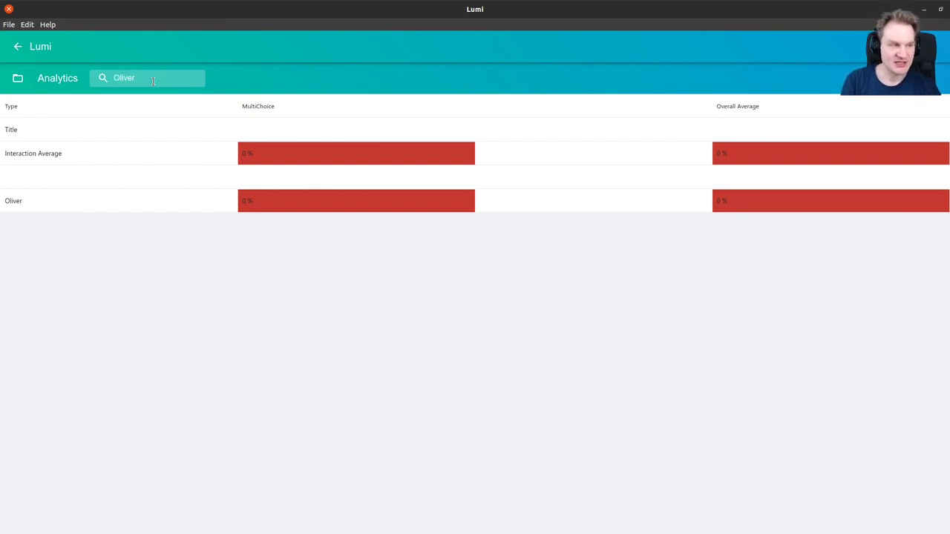
key(ctrl+a)
key(BackSpace)
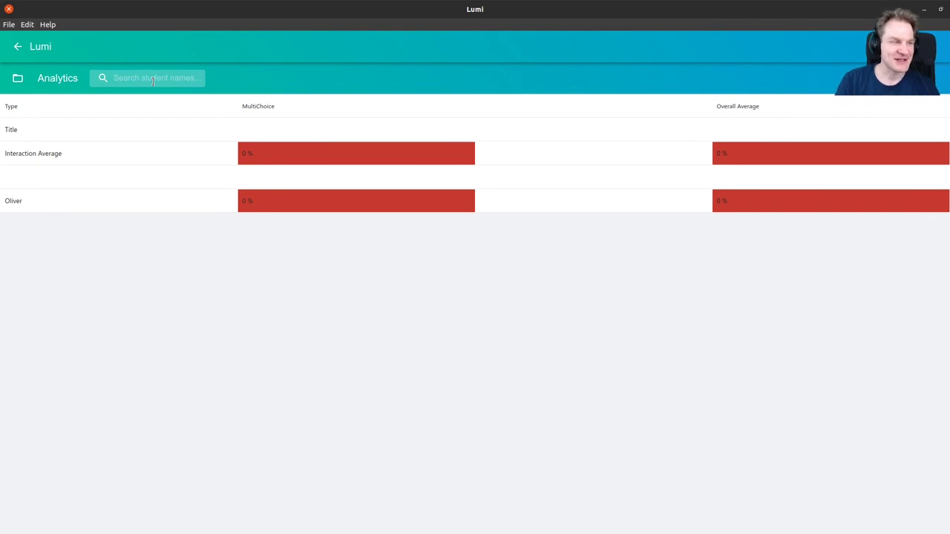